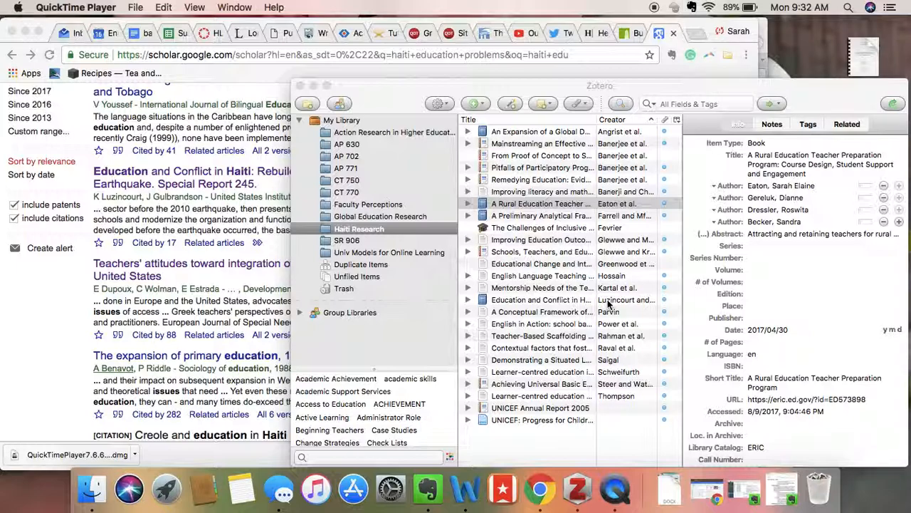
Step: Switch to Chrome and open the Google Scholar result on teachers' attitudes toward integration of students with disabilities in Haiti
left_click(591, 86)
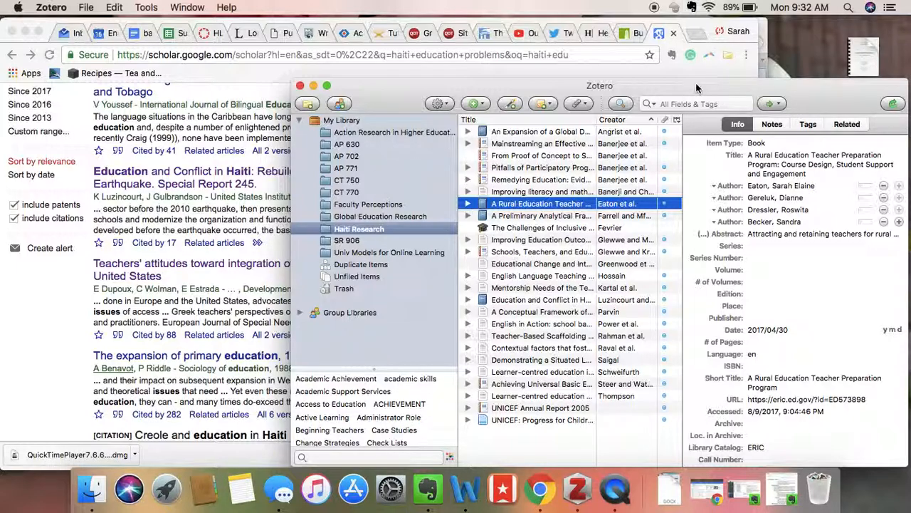
left_click(686, 27)
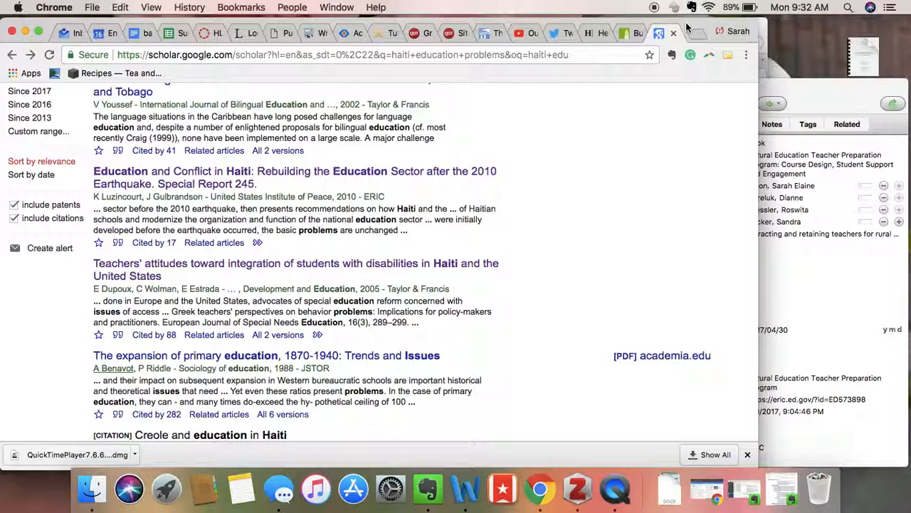
scroll(380, 192, "up", 3)
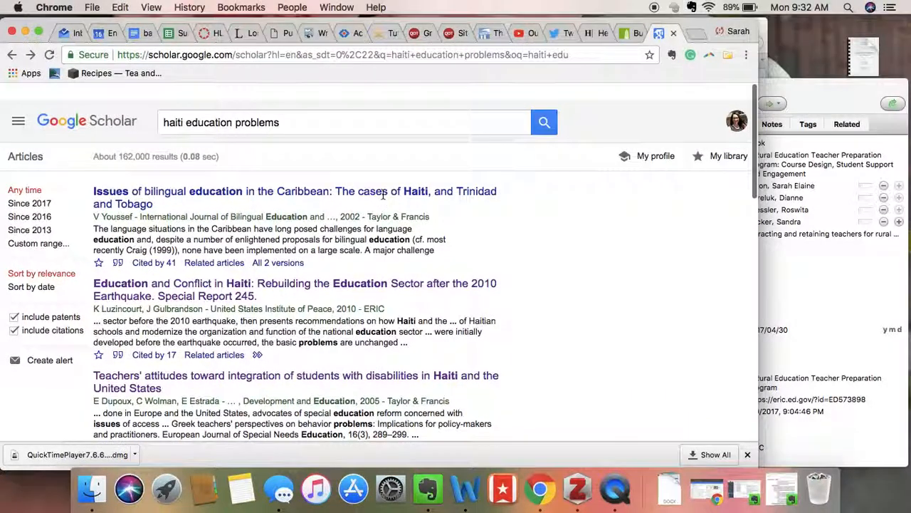
scroll(382, 195, "down", 5)
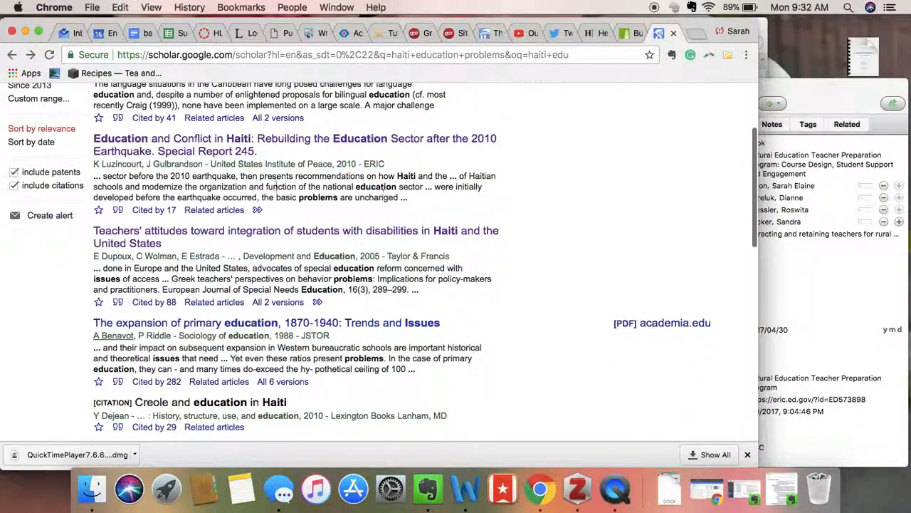
left_click(185, 237)
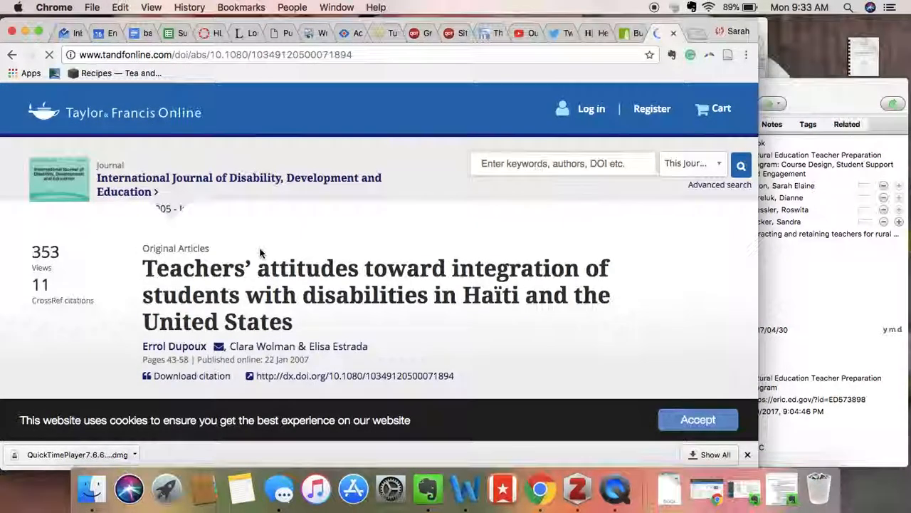
Step: Review the article's abstract page on Taylor & Francis Online and save the article to Zotero
scroll(260, 253, "down", 5)
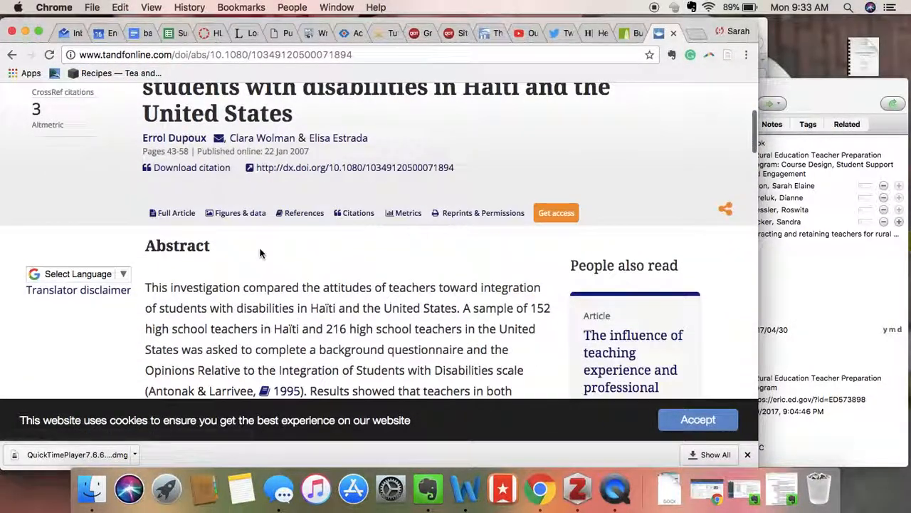
scroll(260, 253, "down", 4)
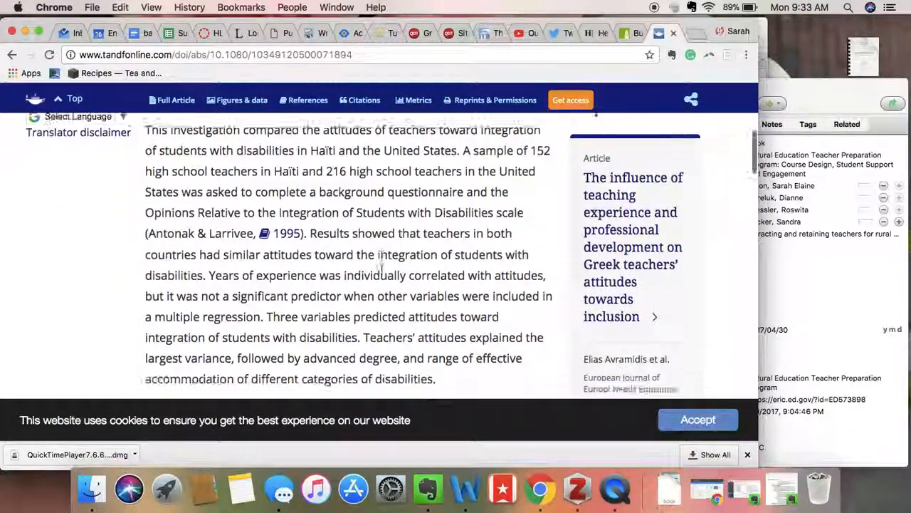
scroll(381, 264, "down", 2)
scroll(381, 265, "up", 5)
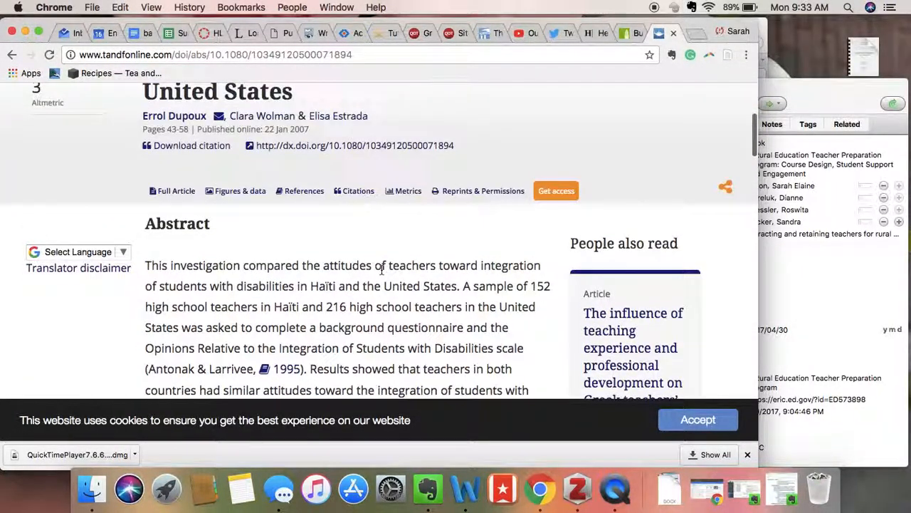
scroll(381, 269, "up", 4)
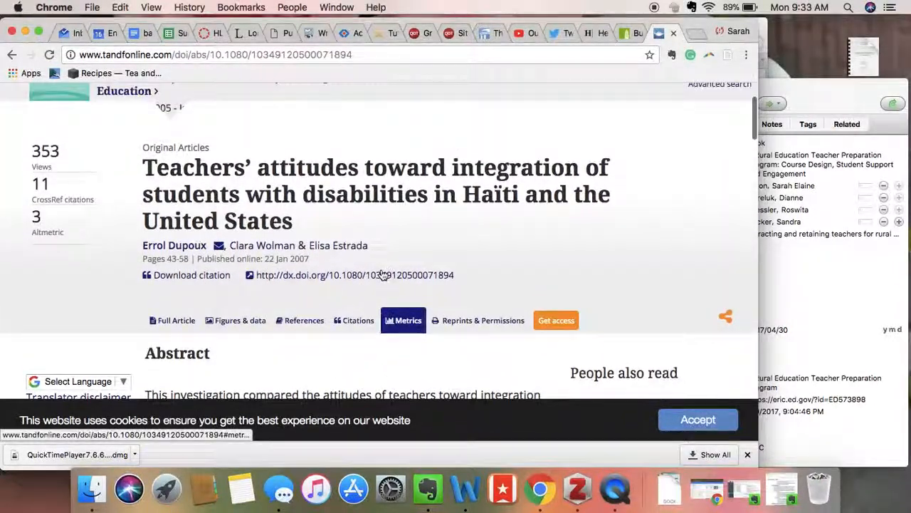
scroll(382, 274, "up", 1)
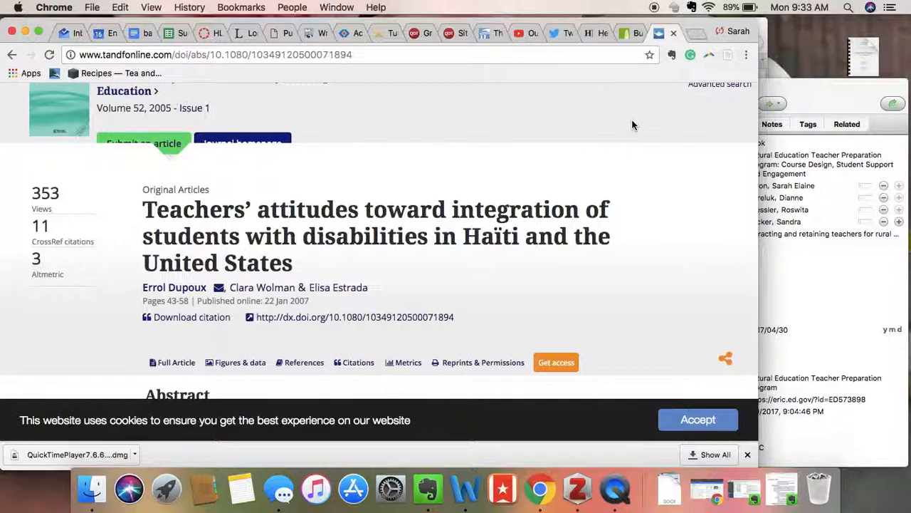
scroll(716, 90, "down", 2)
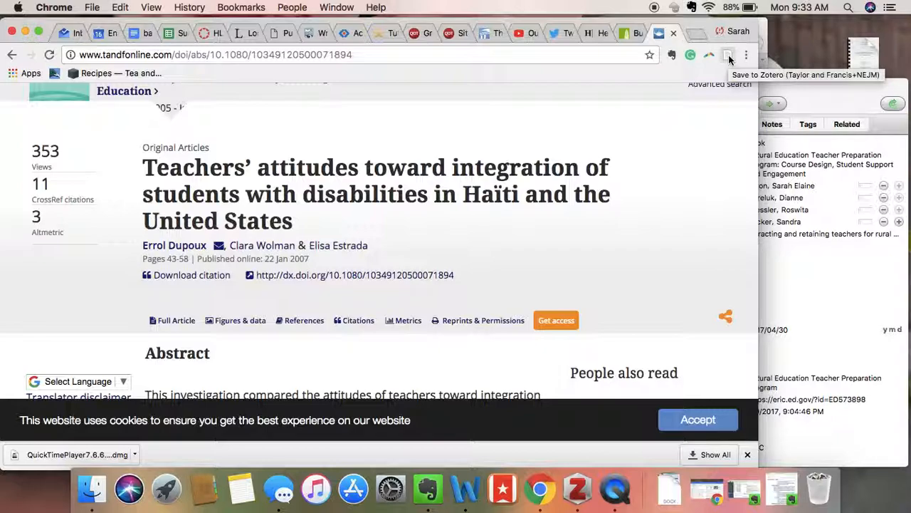
left_click(729, 60)
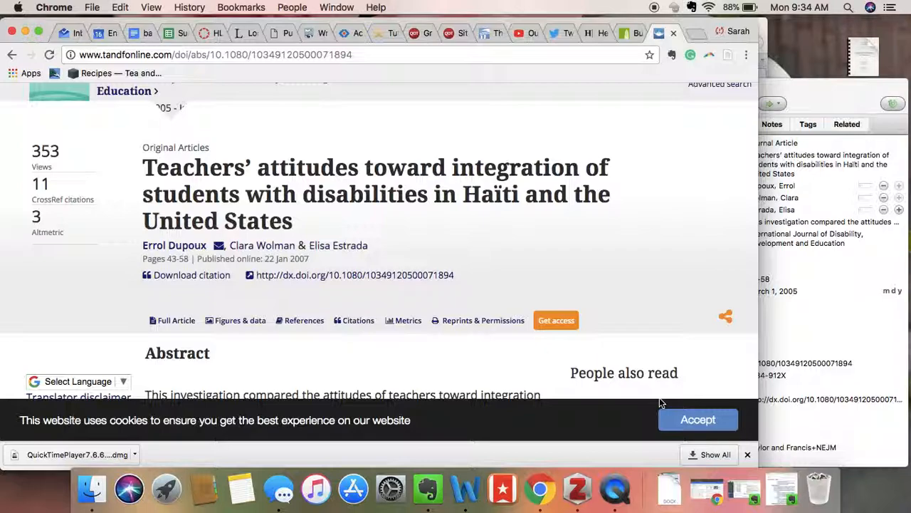
Step: In Zotero, copy an American Psychological Association 6th edition in-text citation for the "Teachers' attitudes" article to the clipboard
left_click(811, 103)
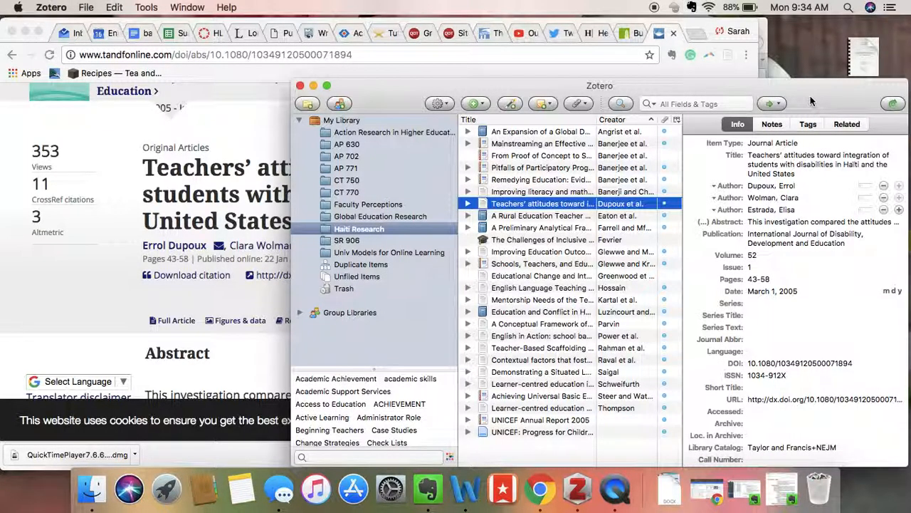
left_click_drag(557, 203, 497, 210)
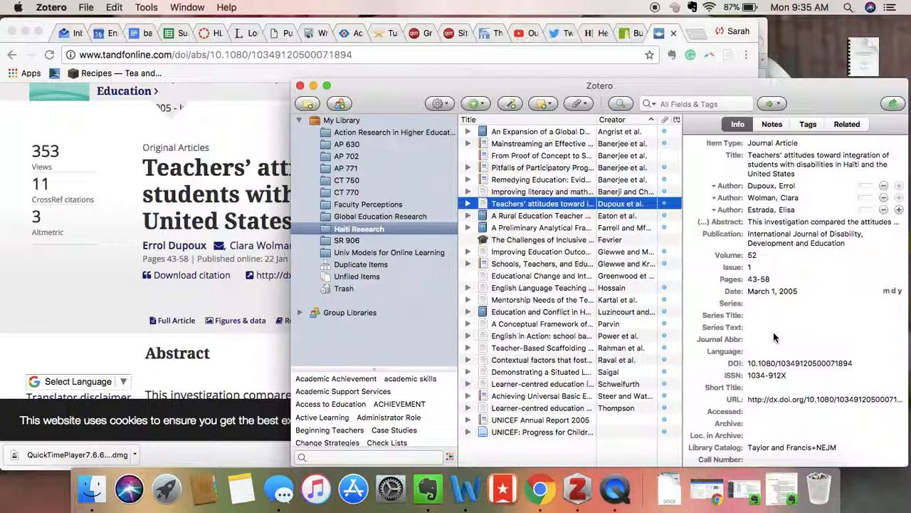
right_click(552, 207)
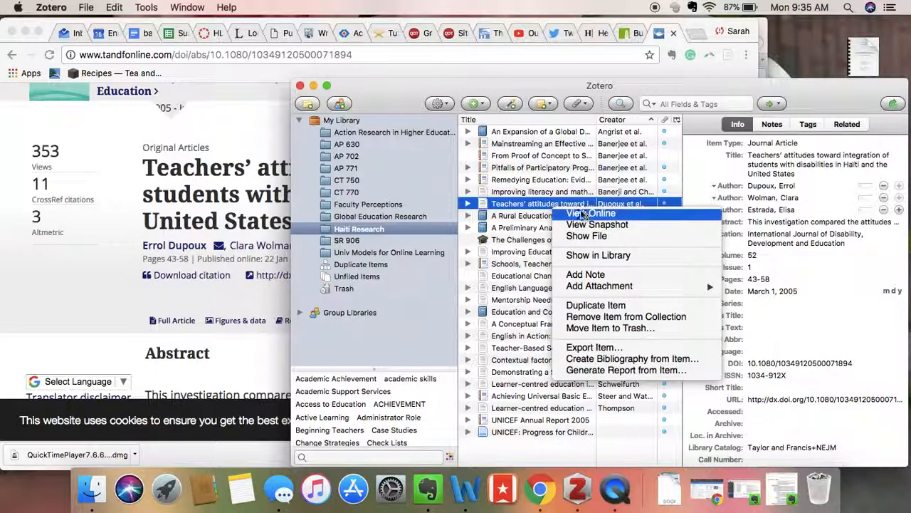
left_click(610, 361)
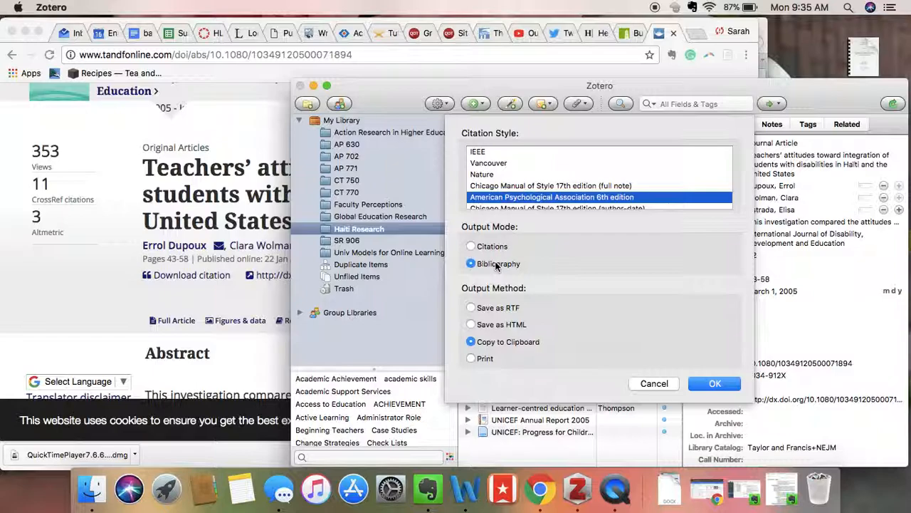
left_click(471, 246)
left_click(710, 386)
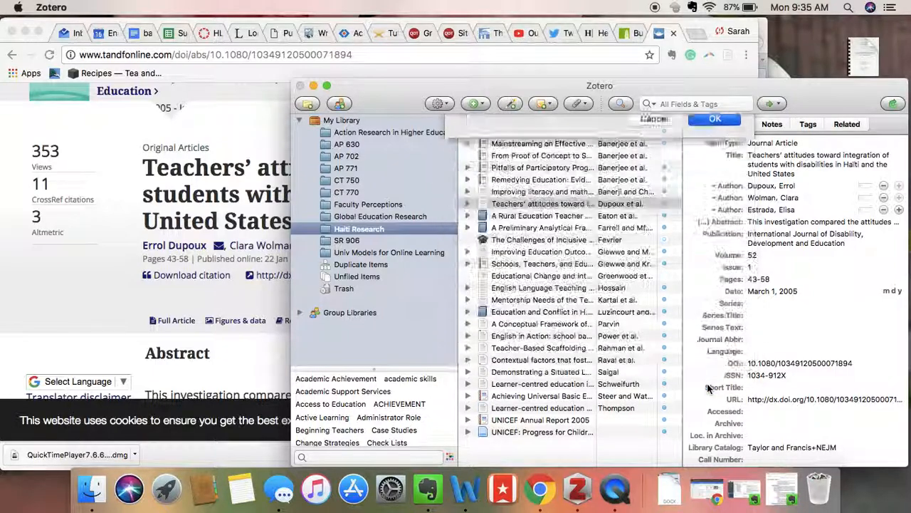
Step: Switch to Word and paste the citation before the period following "accumsan neque"
left_click(481, 483)
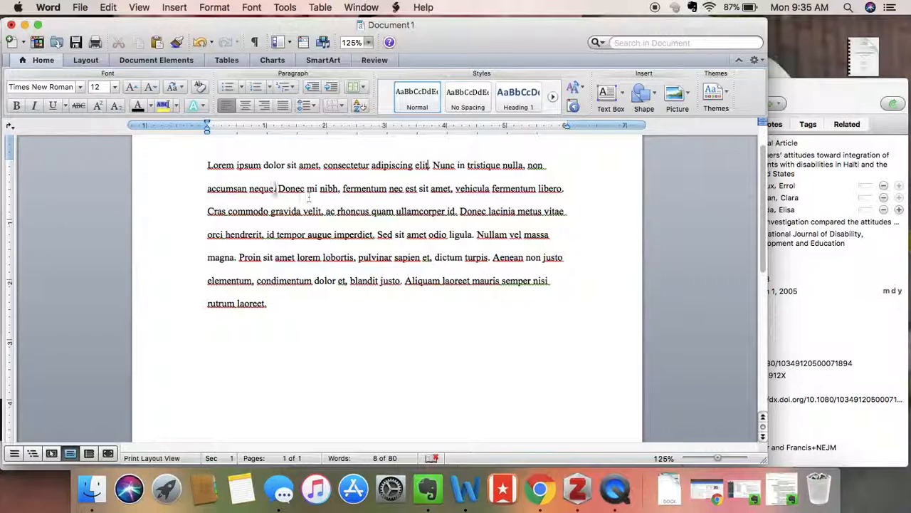
left_click(274, 189)
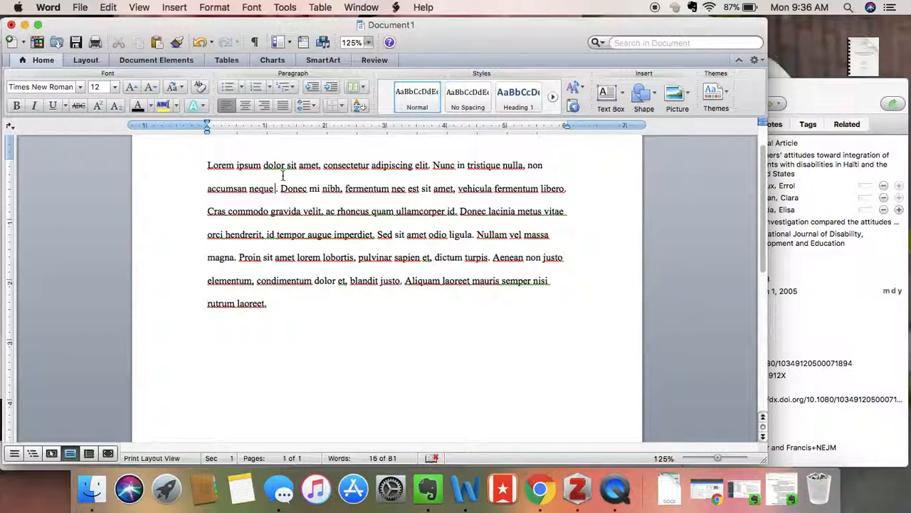
left_click(110, 6)
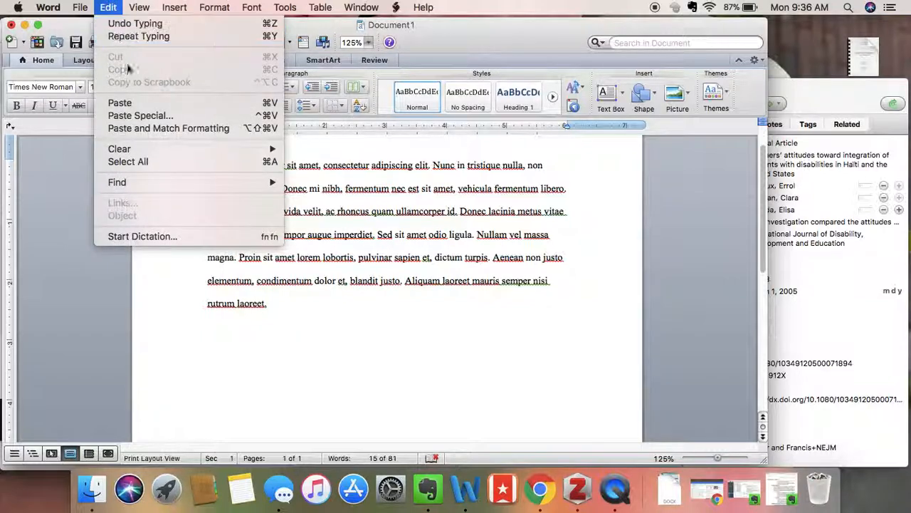
left_click(120, 103)
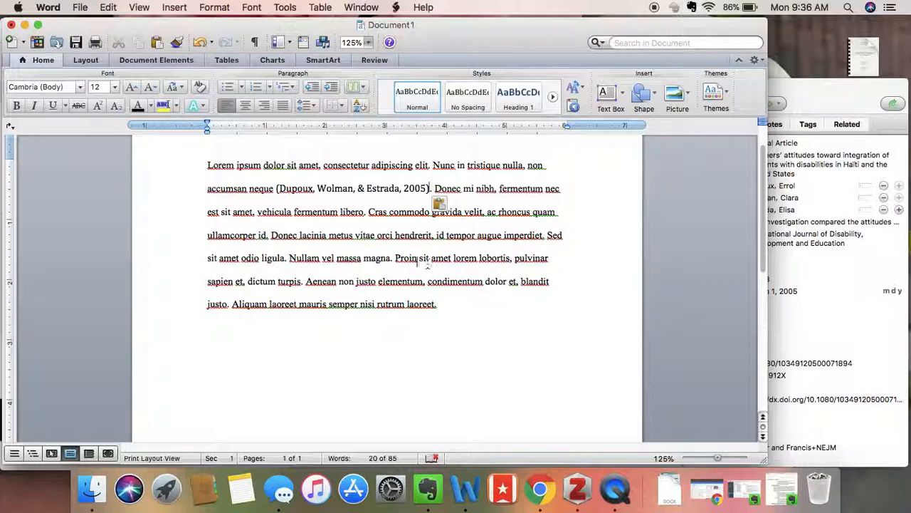
Step: Paste the citation again after "massa magna" and shorten it to the first author followed by "et al.", keeping the year
left_click(391, 259)
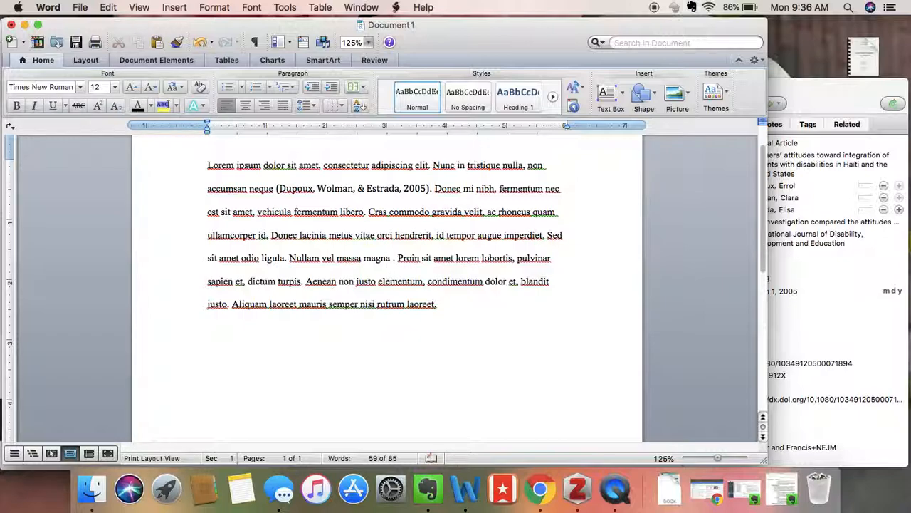
key("super+v")
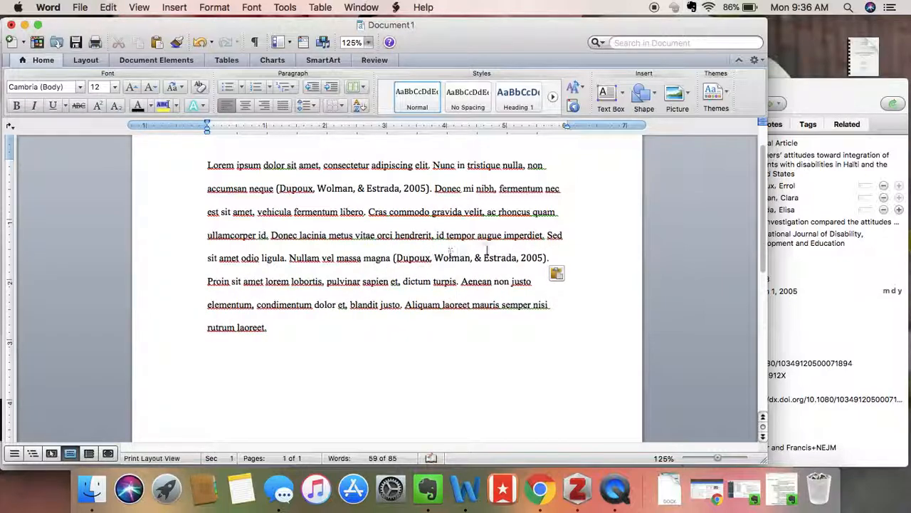
left_click(517, 257)
key("BackSpace")
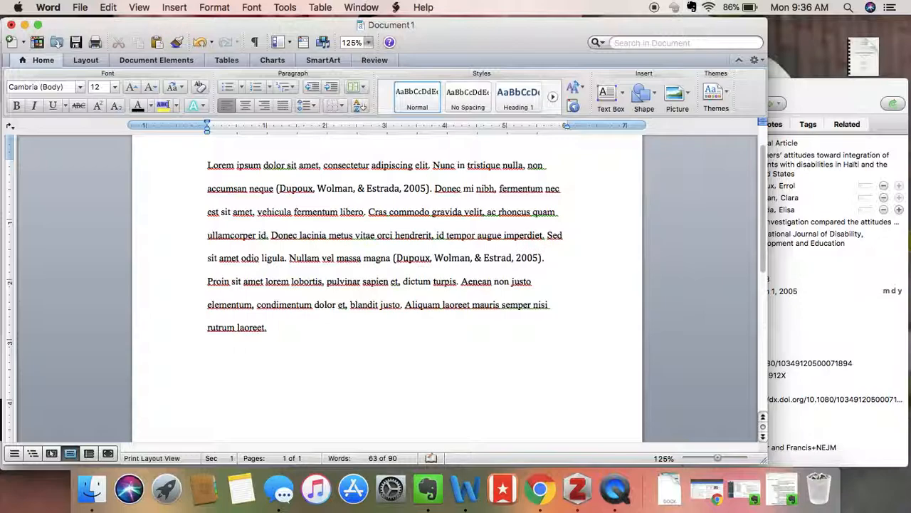
key("BackSpace")
key("BackSpace")
key("BackSpace")
key("BackSpace")
key("BackSpace")
key("BackSpace")
key("BackSpace")
key("BackSpace")
key("BackSpace")
key("BackSpace")
key("BackSpace")
key("BackSpace")
key("BackSpace")
key("BackSpace")
key("BackSpace")
key("BackSpace")
key("BackSpace")
key("BackSpace")
type("et al")
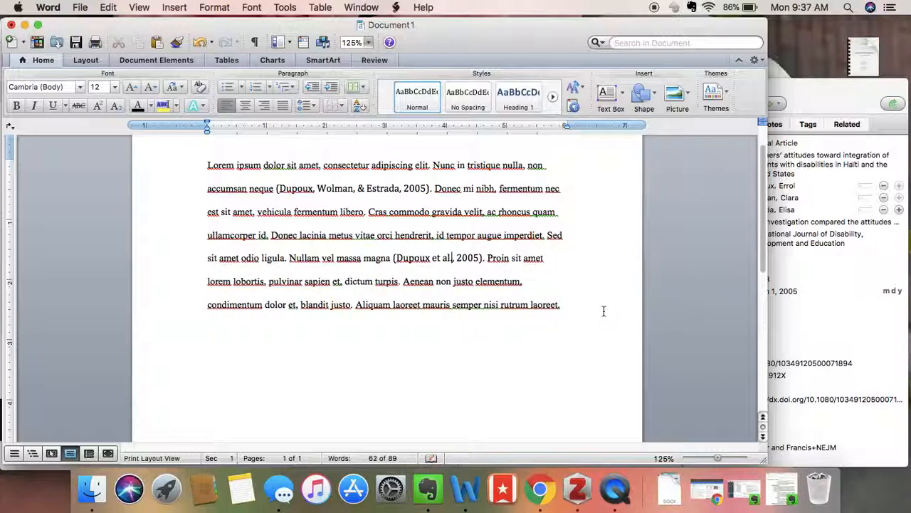
type(".")
Step: Switch to Zotero and copy the same article's bibliography entry in American Psychological Association 6th edition style to the clipboard
left_click(830, 89)
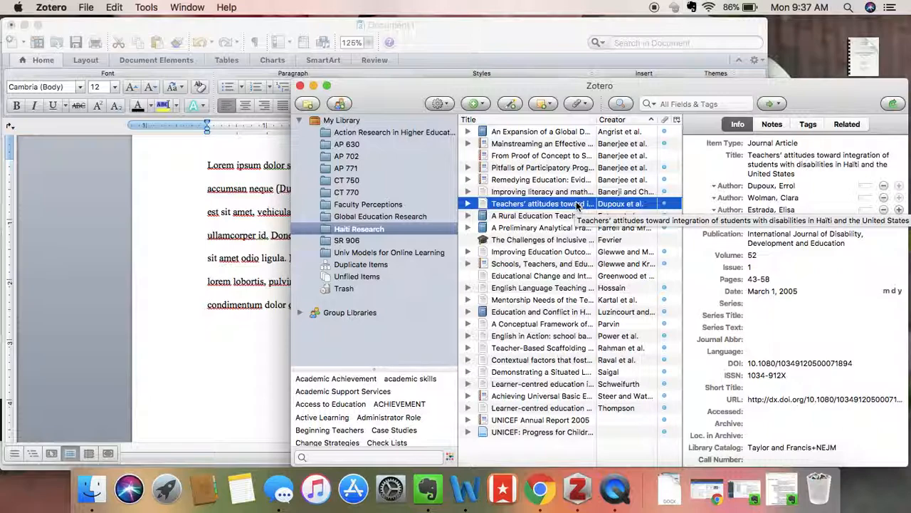
right_click(579, 206)
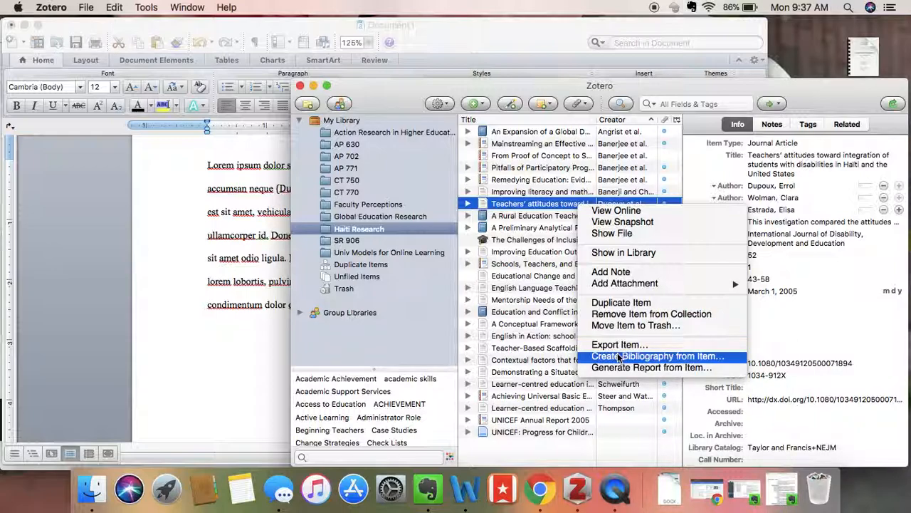
left_click(618, 357)
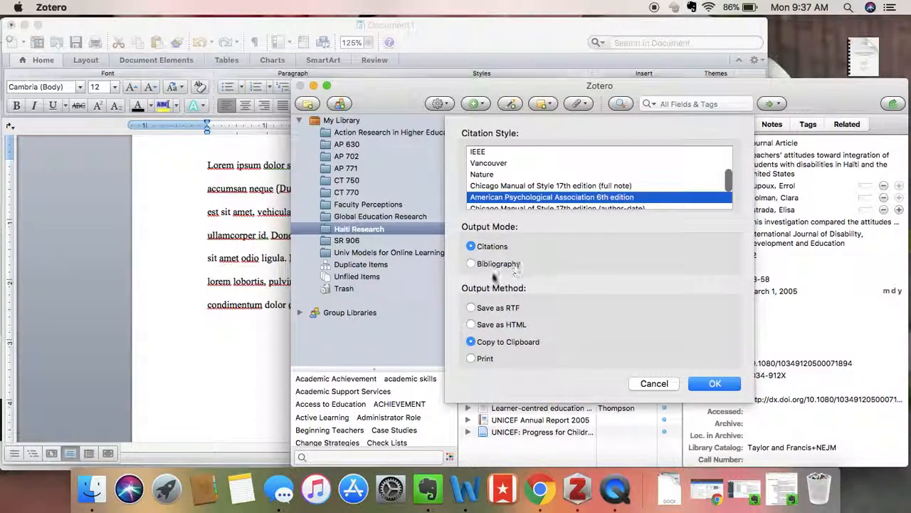
left_click(472, 264)
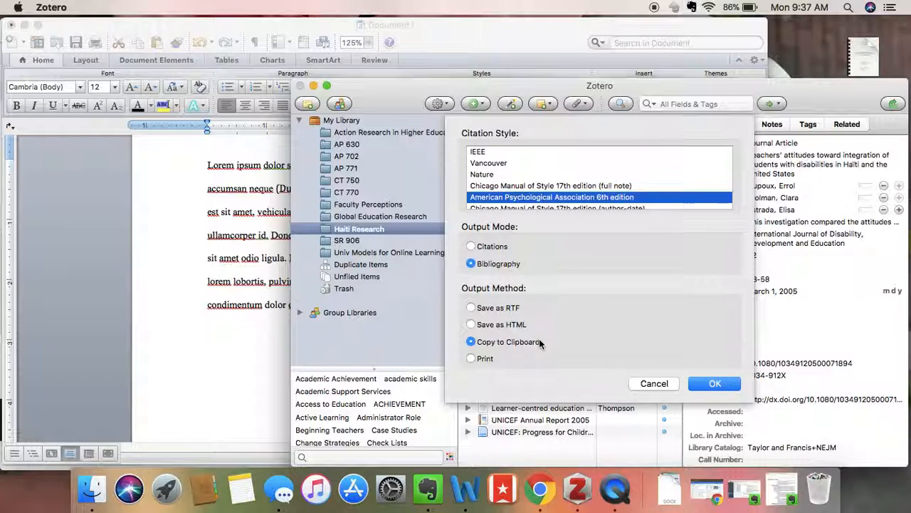
left_click(715, 383)
Step: Return to the Word document and paste the bibliography entry on the empty line below the paragraph
left_click(179, 350)
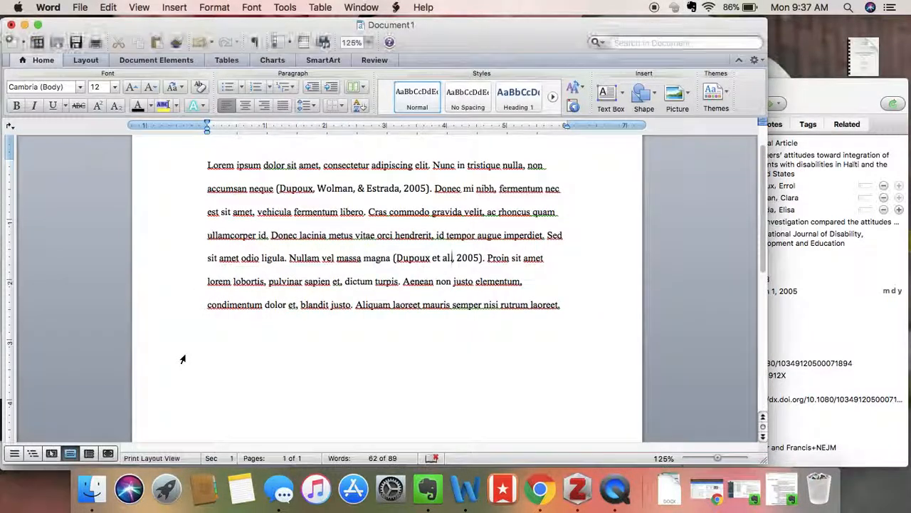
key("Down")
key("Down")
key("Down")
key("Down")
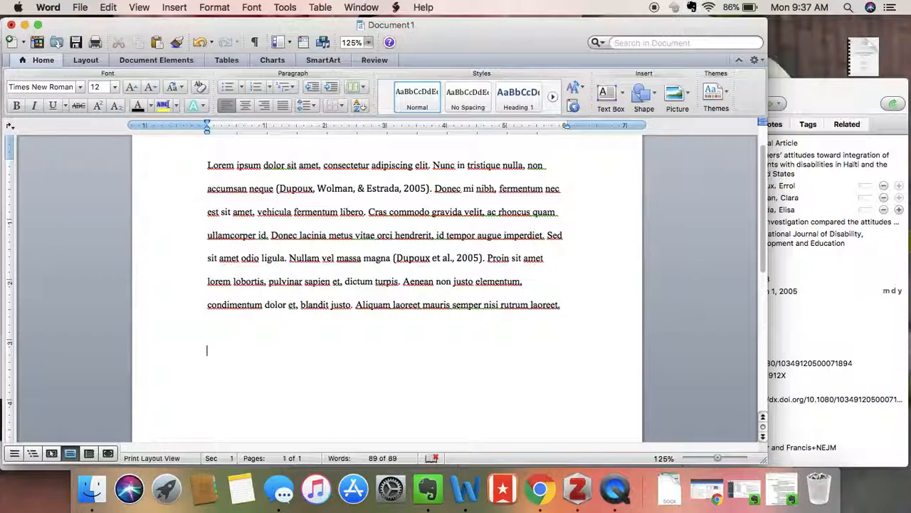
key("super+v")
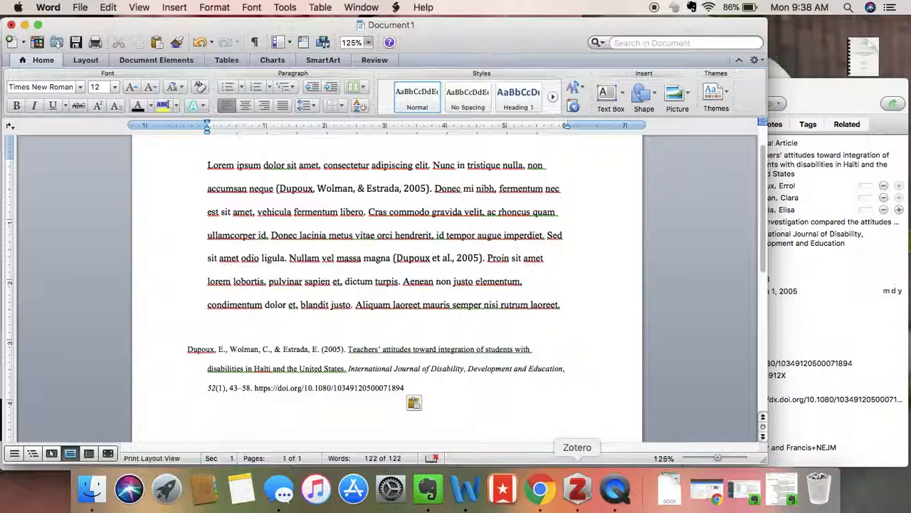
left_click(612, 492)
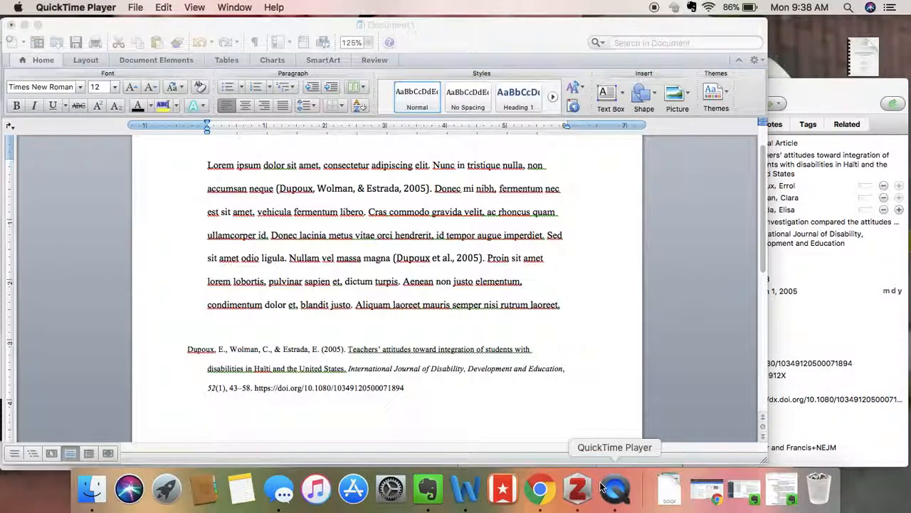
right_click(615, 490)
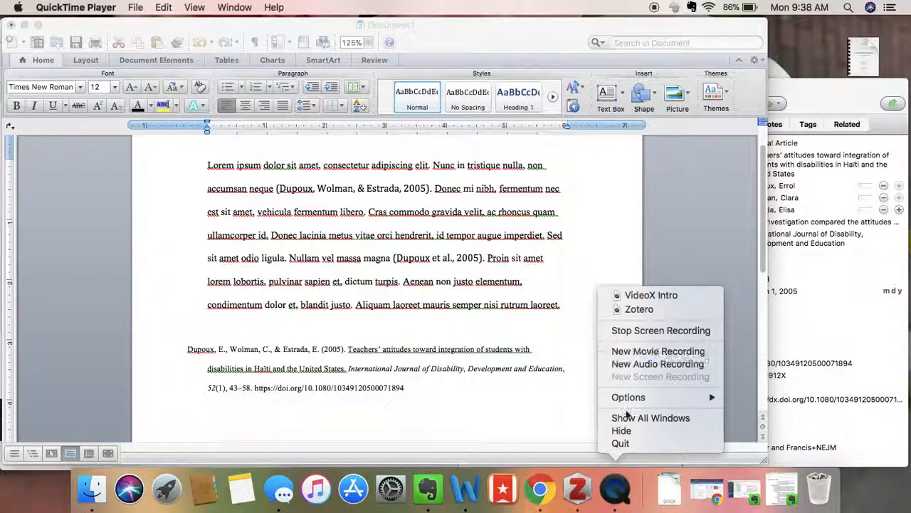